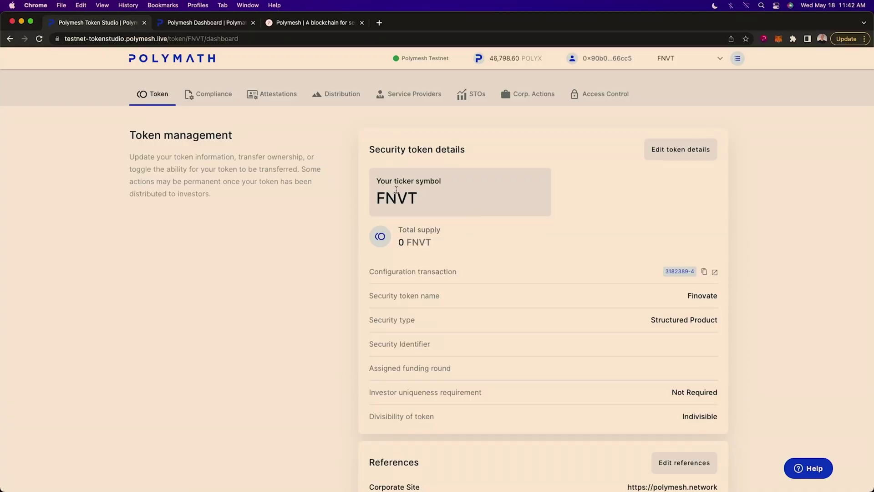
- Review the FNVT security token's details and references on the token management page
{"action": "left_click_drag", "start_coordinate": [417, 197], "coordinate": [376, 198]}
{"action": "left_click", "coordinate": [401, 197]}
{"action": "scroll", "coordinate": [512, 286], "scroll_direction": "down", "scroll_amount": 1}
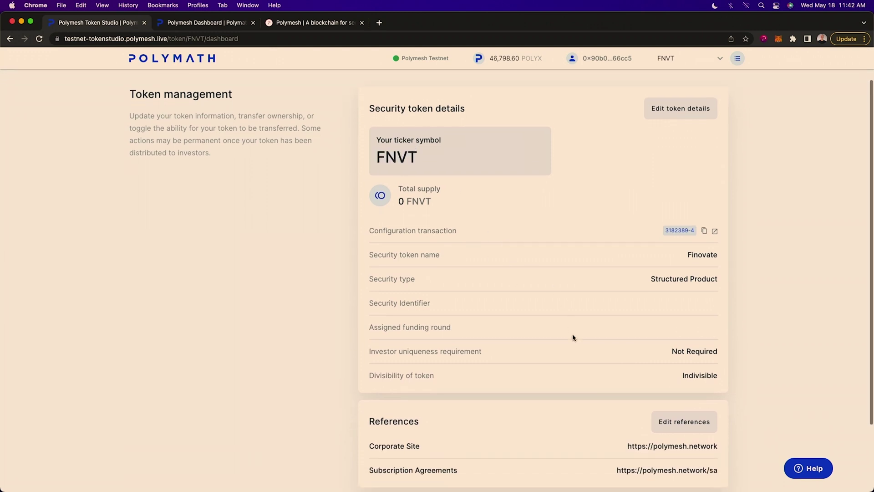
{"action": "scroll", "coordinate": [571, 335], "scroll_direction": "down", "scroll_amount": 4}
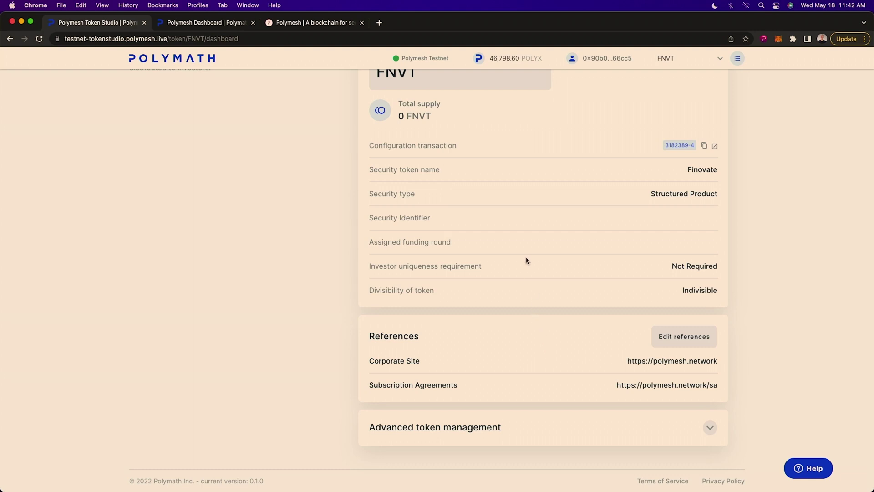
{"action": "scroll", "coordinate": [527, 261], "scroll_direction": "up", "scroll_amount": 5}
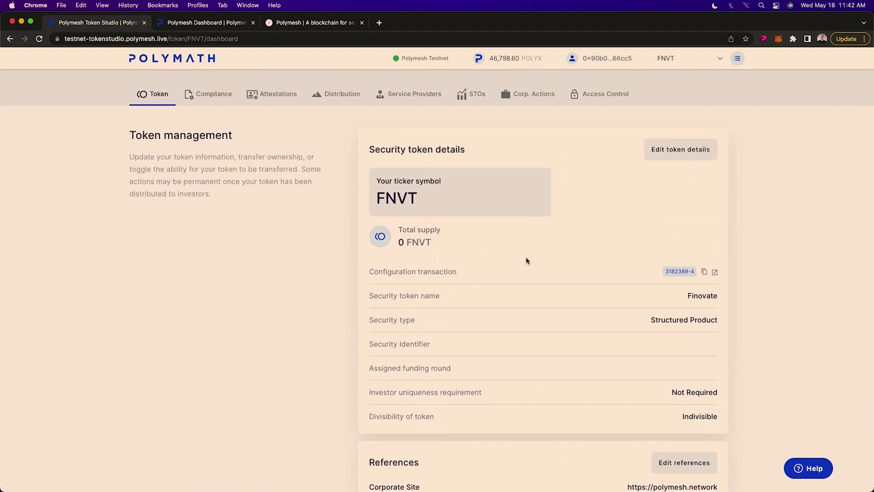
- Open the token's compliance settings and go to the transfer rule templates
{"action": "left_click", "coordinate": [196, 91]}
{"action": "scroll", "coordinate": [482, 313], "scroll_direction": "down", "scroll_amount": 1}
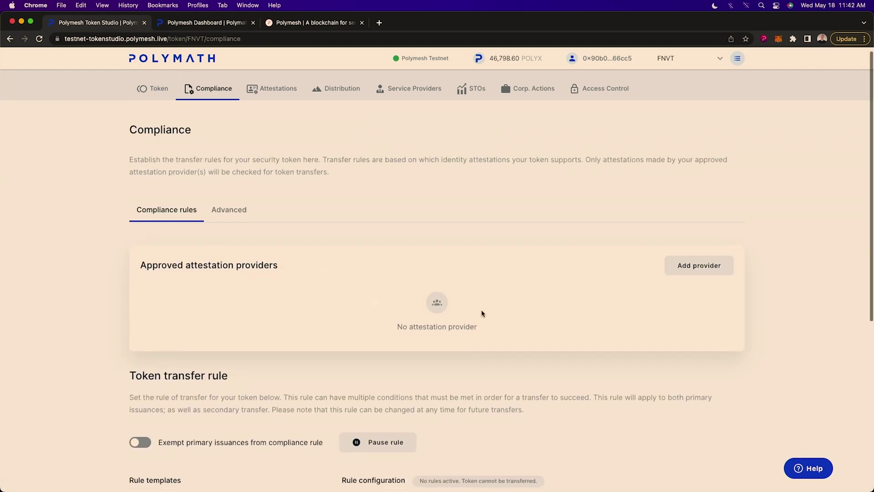
{"action": "scroll", "coordinate": [482, 313], "scroll_direction": "down", "scroll_amount": 5}
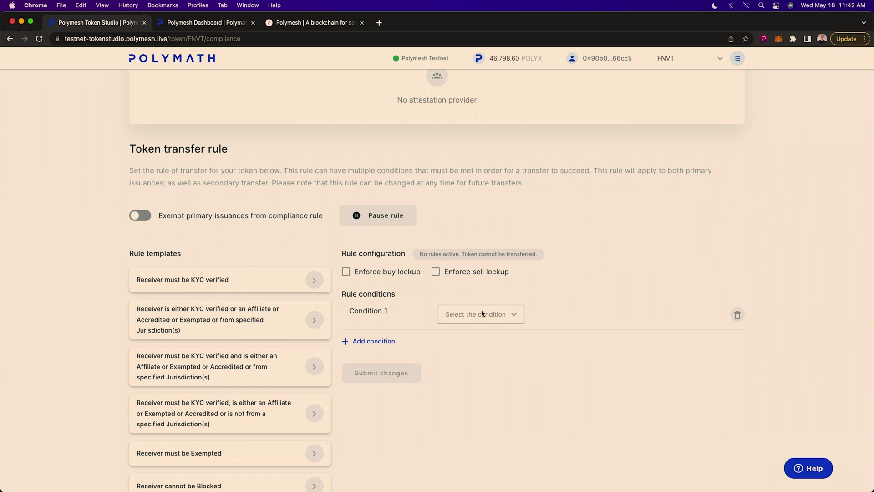
{"action": "scroll", "coordinate": [482, 313], "scroll_direction": "down", "scroll_amount": 2}
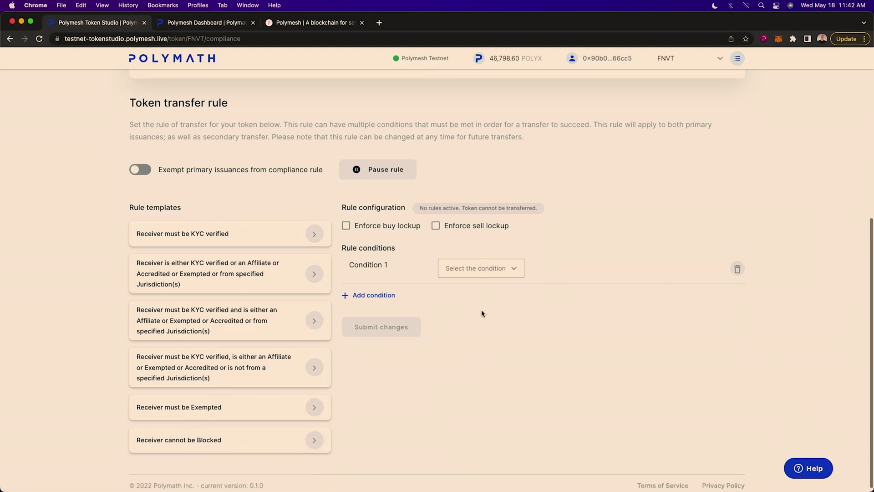
- Try the template requiring KYC plus Affiliate, Exempted, Accredited or a specified jurisdiction, and enforce buy and sell lockups
{"action": "left_click", "coordinate": [304, 317]}
{"action": "left_click", "coordinate": [347, 221]}
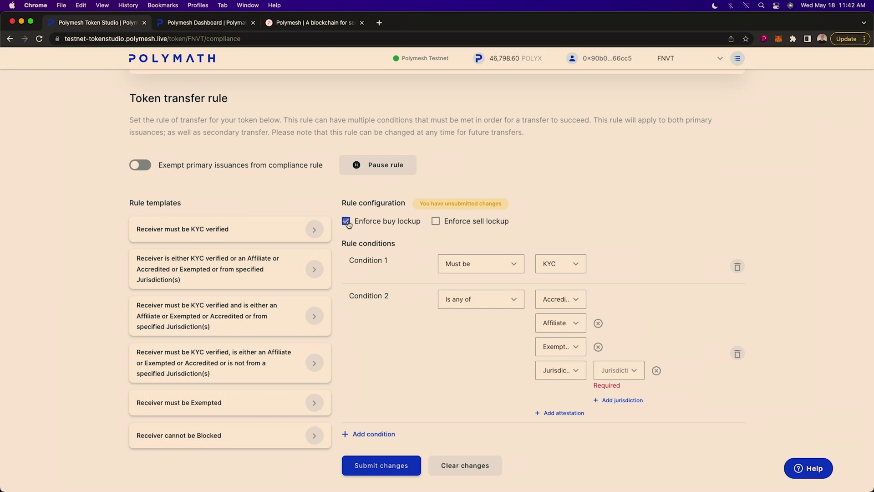
{"action": "left_click", "coordinate": [436, 222]}
- Apply the template requiring KYC and Affiliate, Exempted or Accredited status while excluding a jurisdiction, and set the excluded jurisdiction to Afghanistan
{"action": "left_click", "coordinate": [241, 363]}
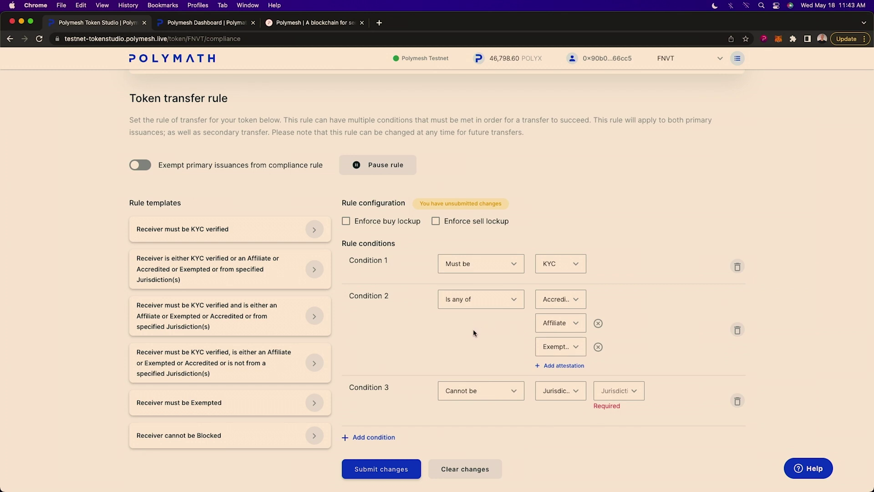
{"action": "left_click", "coordinate": [624, 392]}
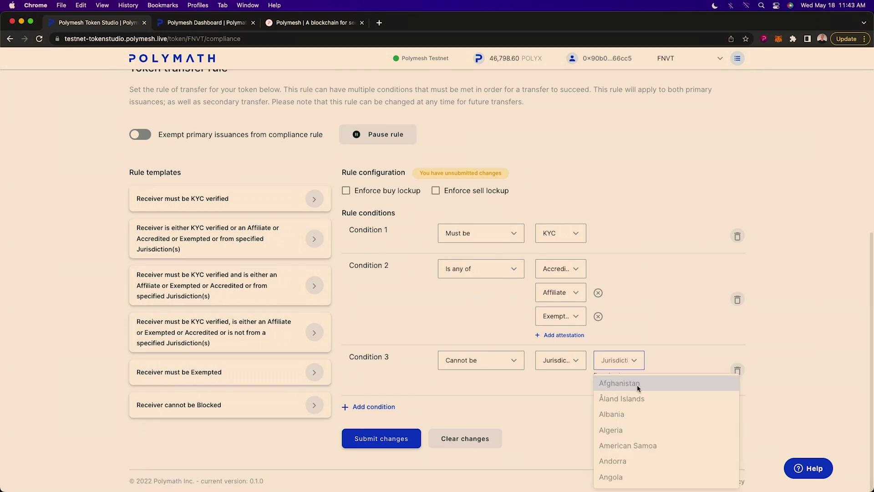
{"action": "left_click", "coordinate": [637, 388]}
- Submit the transfer rule changes and sign the request with the wallet password, remembering the password for 15 minutes
{"action": "left_click", "coordinate": [393, 433]}
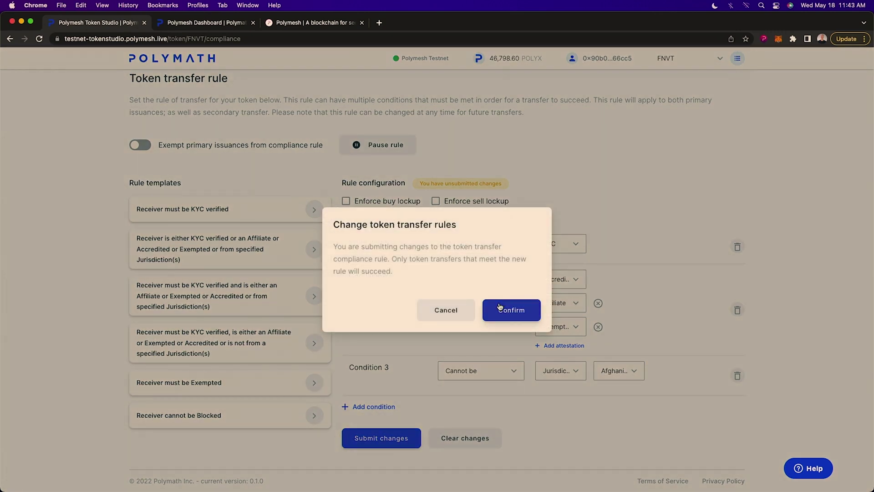
{"action": "left_click", "coordinate": [499, 306]}
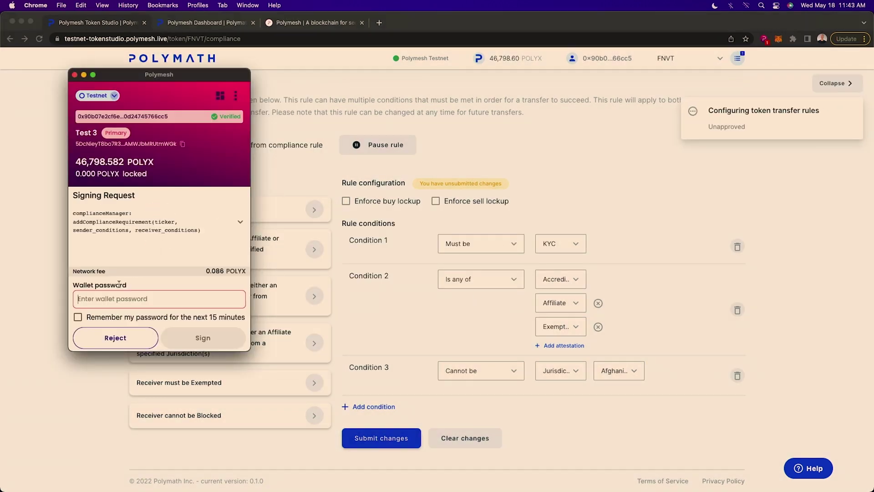
{"action": "type", "text": "••"}
{"action": "left_click", "coordinate": [78, 317]}
{"action": "left_click", "coordinate": [203, 337]}
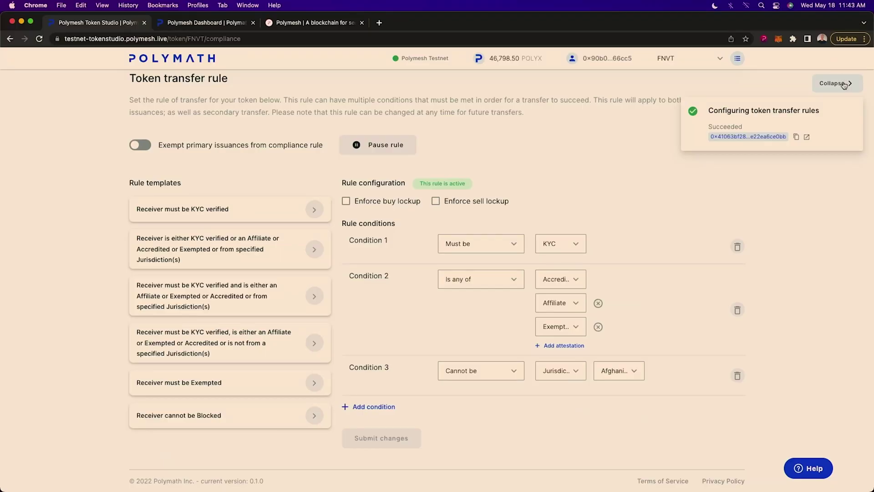
- Collapse the transaction notification and return to the approved attestation providers section
{"action": "right_click", "coordinate": [844, 85]}
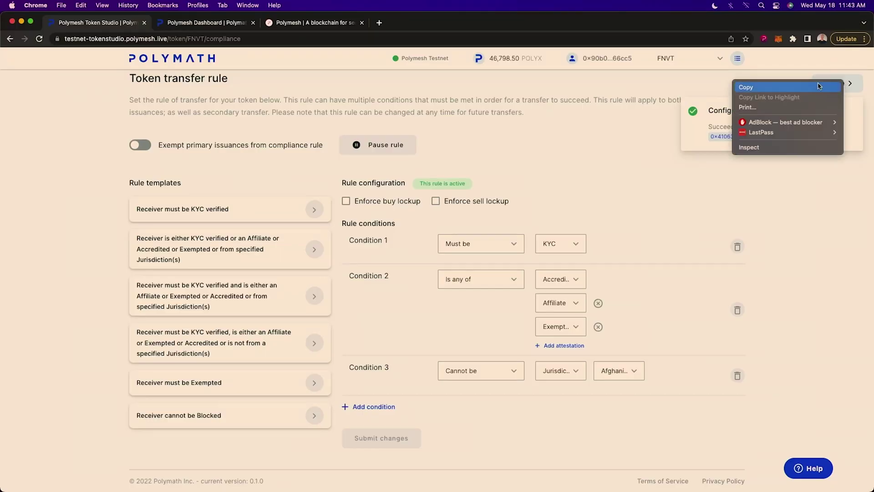
{"action": "left_click", "coordinate": [505, 148]}
{"action": "scroll", "coordinate": [508, 147], "scroll_direction": "up", "scroll_amount": 1}
{"action": "scroll", "coordinate": [508, 147], "scroll_direction": "up", "scroll_amount": 5}
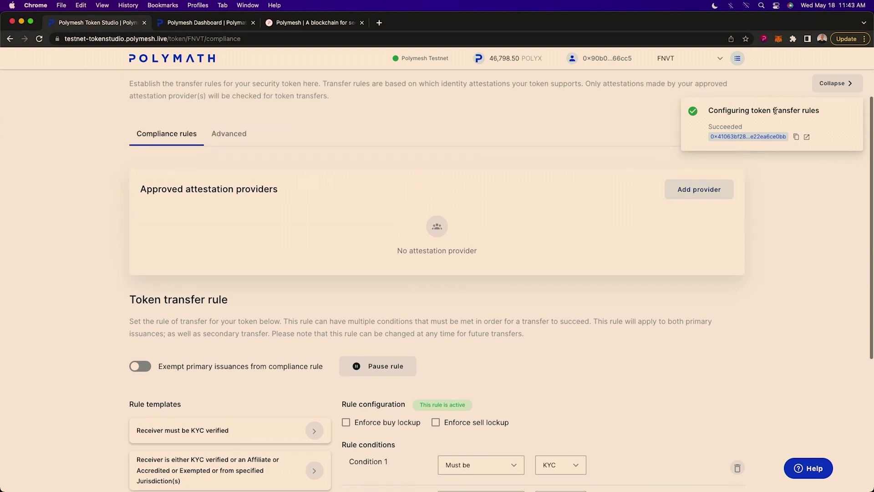
{"action": "left_click", "coordinate": [820, 93]}
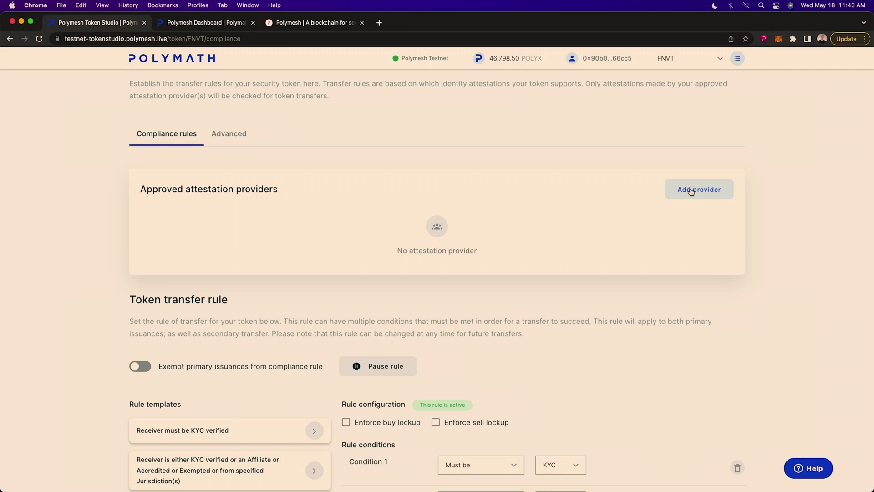
- Add your own Polymesh Account as an attestation provider allowed to make all attestations, and sign the request
{"action": "left_click", "coordinate": [690, 190]}
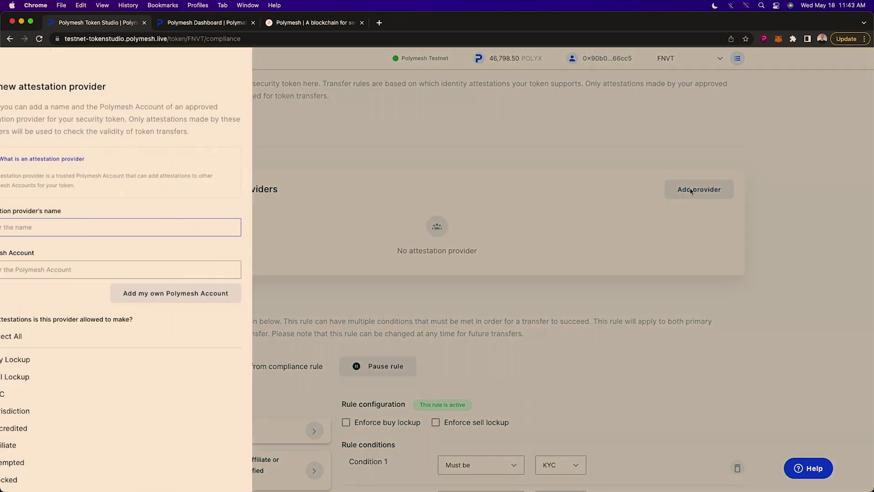
{"action": "left_click", "coordinate": [190, 298]}
{"action": "scroll", "coordinate": [111, 381], "scroll_direction": "down", "scroll_amount": 3}
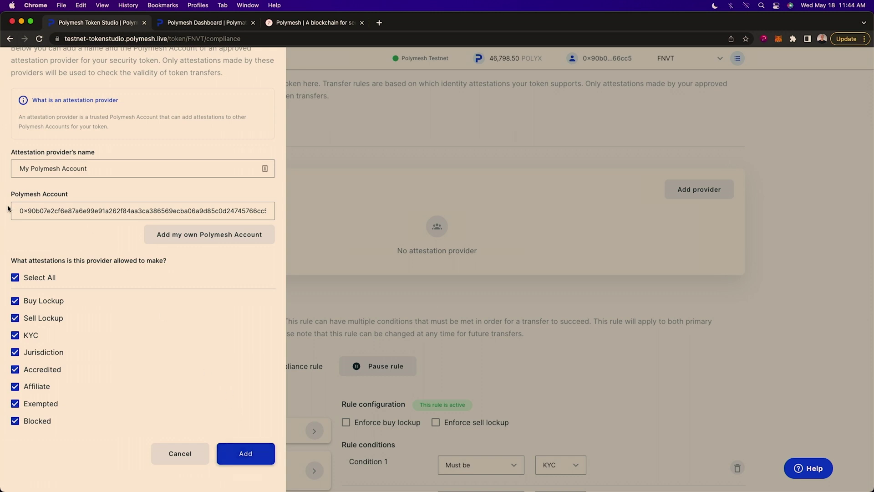
{"action": "left_click", "coordinate": [247, 453]}
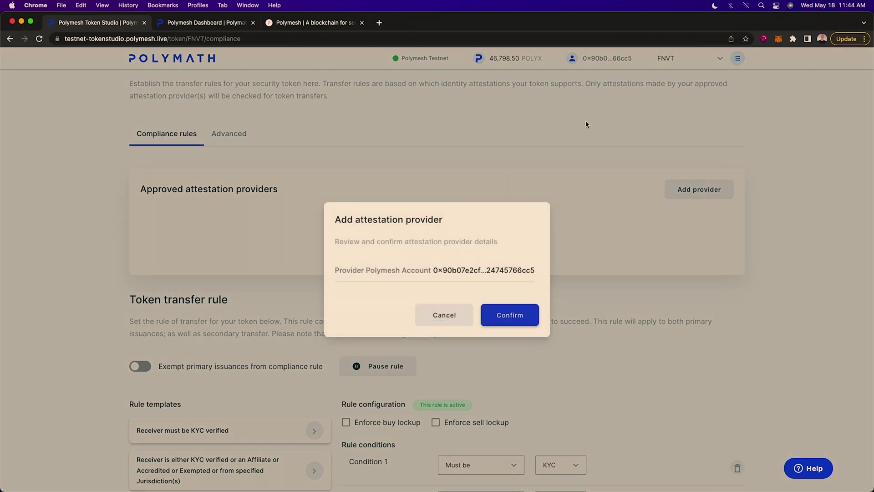
{"action": "left_click", "coordinate": [510, 317]}
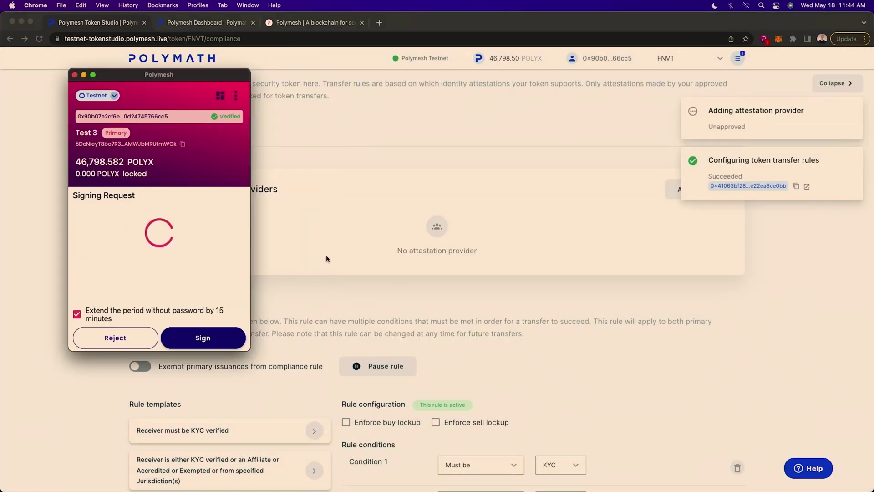
{"action": "left_click", "coordinate": [203, 339]}
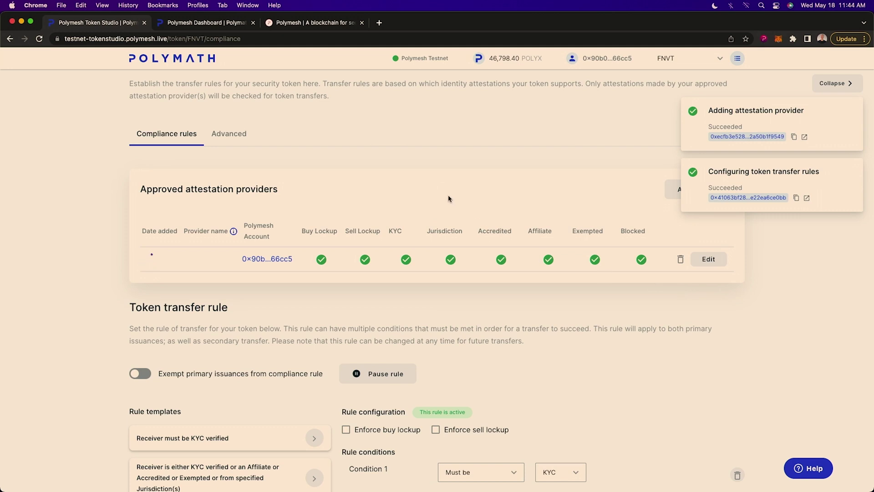
- Start adding attestations for a new identity, using the Test 8 account's identifier copied from the wallet as the single Polymesh Account
{"action": "scroll", "coordinate": [449, 198], "scroll_direction": "up", "scroll_amount": 2}
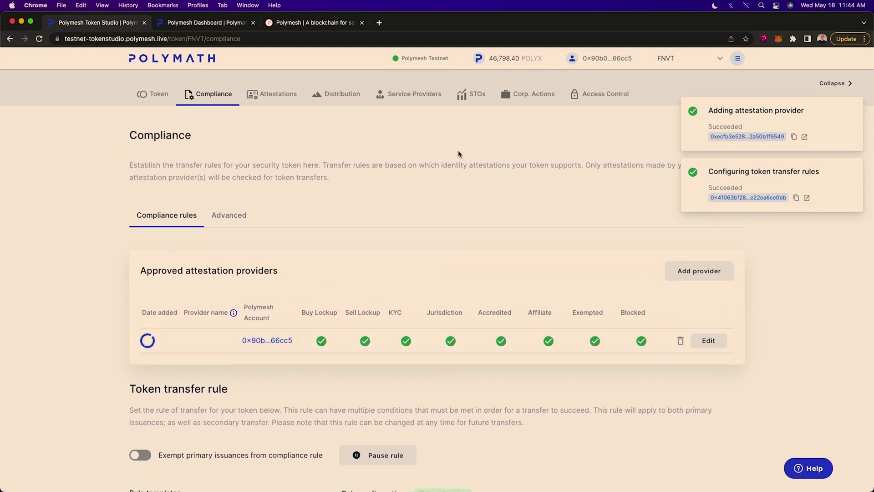
{"action": "left_click", "coordinate": [267, 96]}
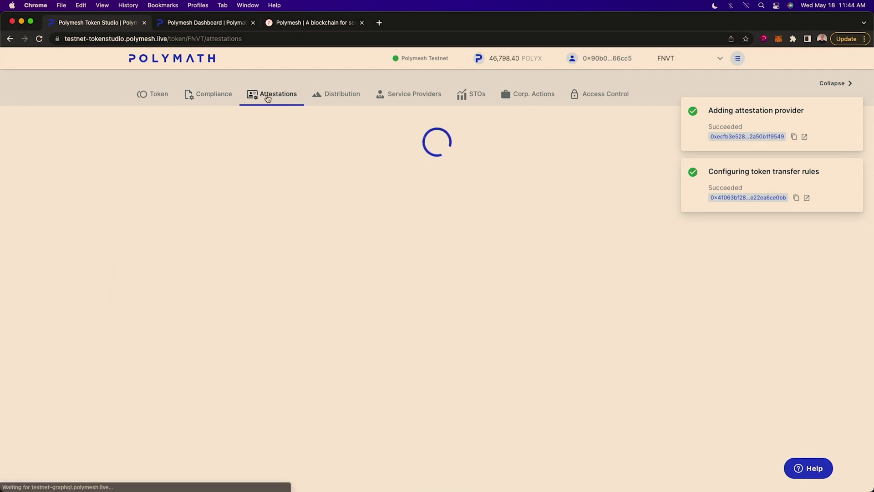
{"action": "scroll", "coordinate": [537, 286], "scroll_direction": "down", "scroll_amount": 2}
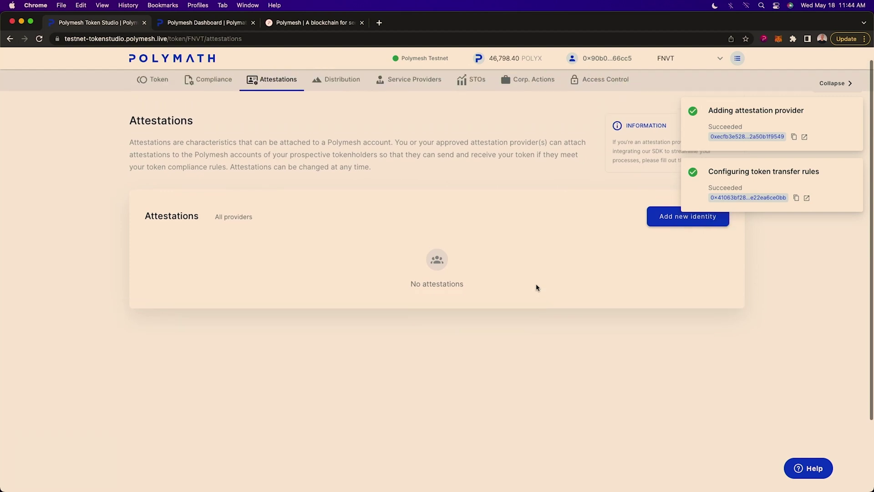
{"action": "left_click", "coordinate": [666, 231]}
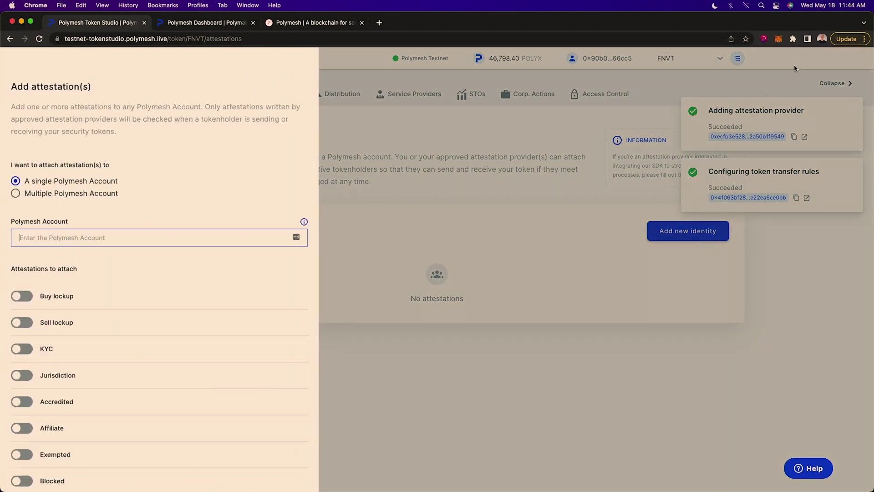
{"action": "left_click", "coordinate": [764, 39]}
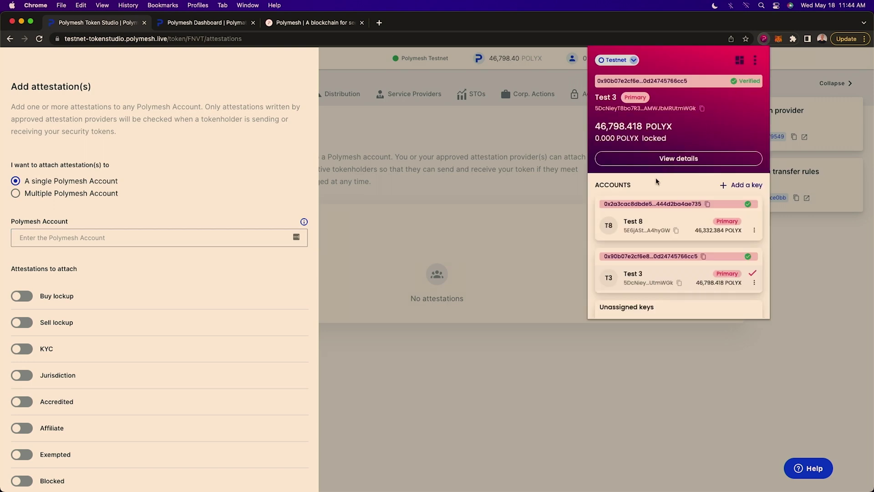
{"action": "left_click", "coordinate": [708, 205]}
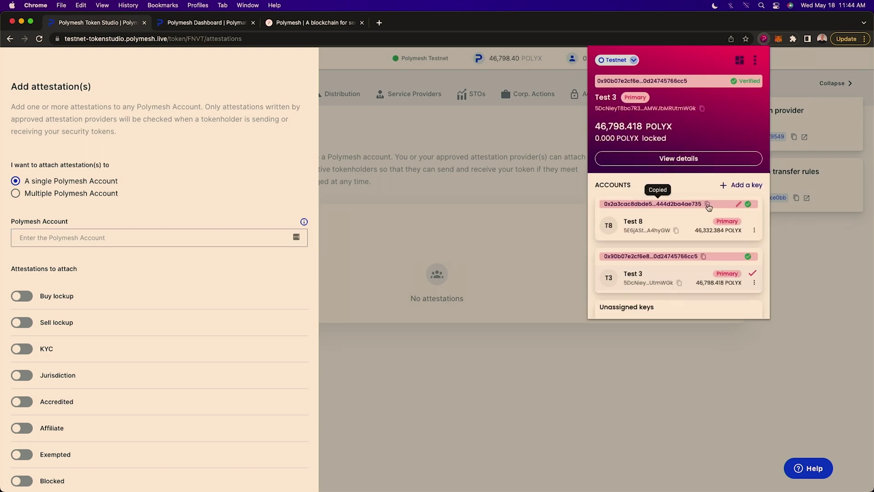
{"action": "left_click", "coordinate": [104, 234]}
{"action": "key", "text": "super+v"}
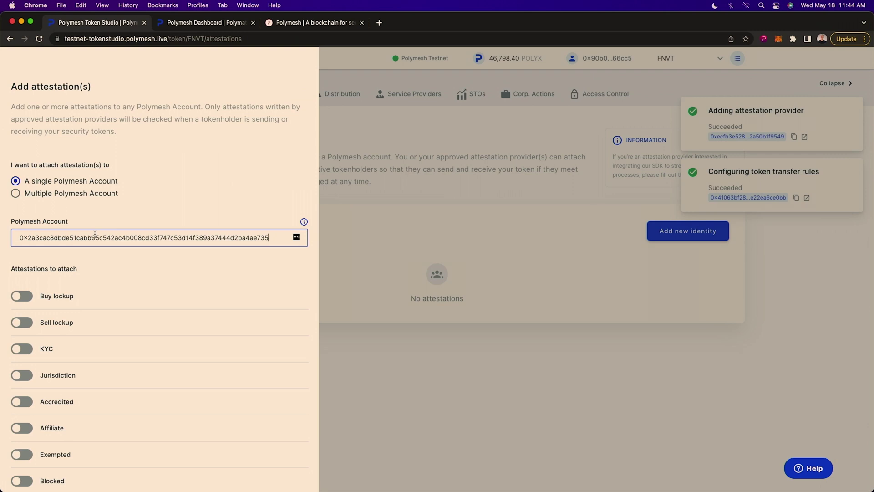
- Enable the Buy lockup attestation with an expiry date of 05/09/2022
{"action": "left_click", "coordinate": [26, 297]}
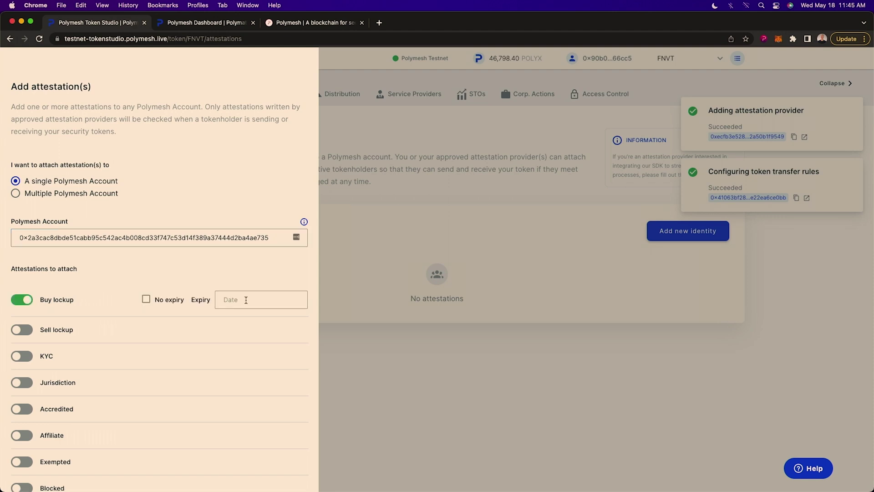
{"action": "left_click", "coordinate": [246, 300]}
{"action": "left_click", "coordinate": [224, 365]}
- Enable the Sell lockup attestation with an expiry date of 05/18/2023
{"action": "left_click", "coordinate": [23, 330]}
{"action": "left_click", "coordinate": [245, 333]}
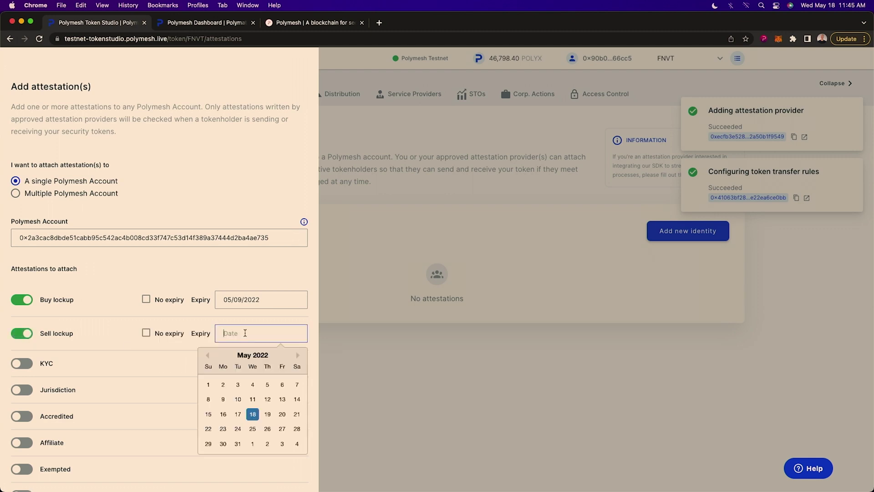
{"action": "left_click", "coordinate": [298, 356]}
{"action": "triple_click", "coordinate": [298, 356]}
{"action": "triple_click", "coordinate": [298, 356]}
{"action": "double_click", "coordinate": [298, 356]}
{"action": "left_click", "coordinate": [298, 356]}
{"action": "left_click", "coordinate": [299, 355]}
{"action": "left_click", "coordinate": [298, 355]}
{"action": "left_click", "coordinate": [267, 414]}
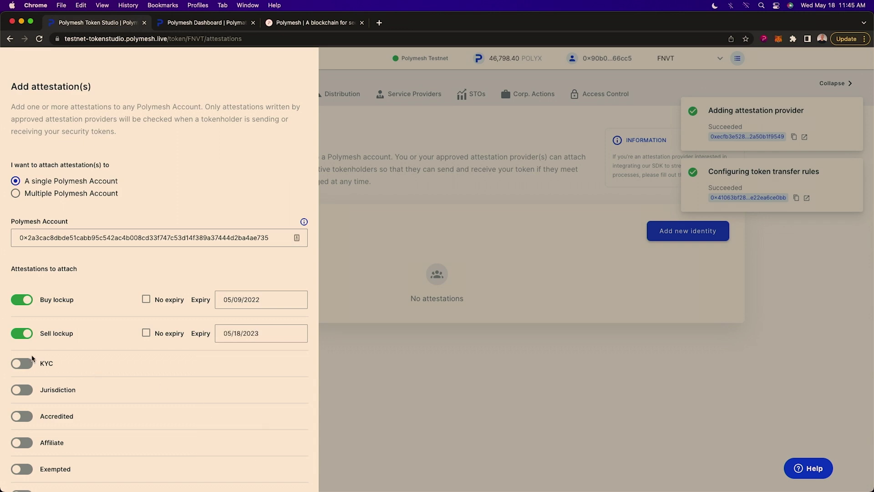
- Enable the KYC attestation with an expiry date of 08/18/2022
{"action": "left_click", "coordinate": [23, 364]}
{"action": "left_click", "coordinate": [277, 360]}
{"action": "left_click", "coordinate": [297, 389]}
{"action": "left_click", "coordinate": [298, 389]}
{"action": "left_click", "coordinate": [297, 389]}
{"action": "left_click", "coordinate": [267, 447]}
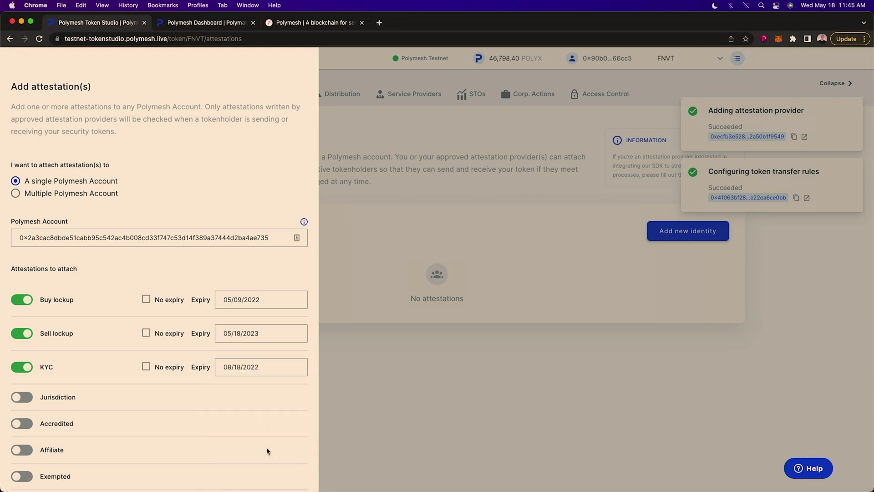
- Enable the Jurisdiction attestation set to United States of America, and enable the Accredited attestation
{"action": "scroll", "coordinate": [129, 388], "scroll_direction": "down", "scroll_amount": 1}
{"action": "left_click", "coordinate": [27, 358]}
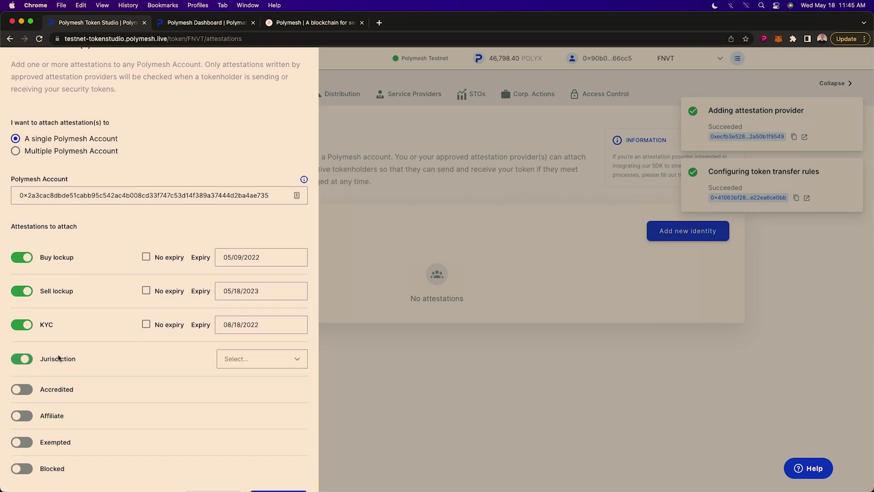
{"action": "left_click", "coordinate": [274, 362]}
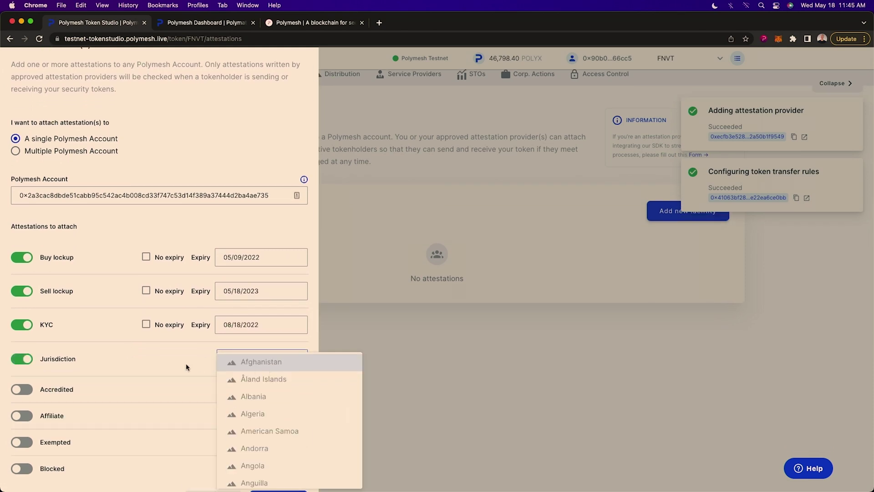
{"action": "type", "text": "united"}
{"action": "left_click", "coordinate": [246, 447]}
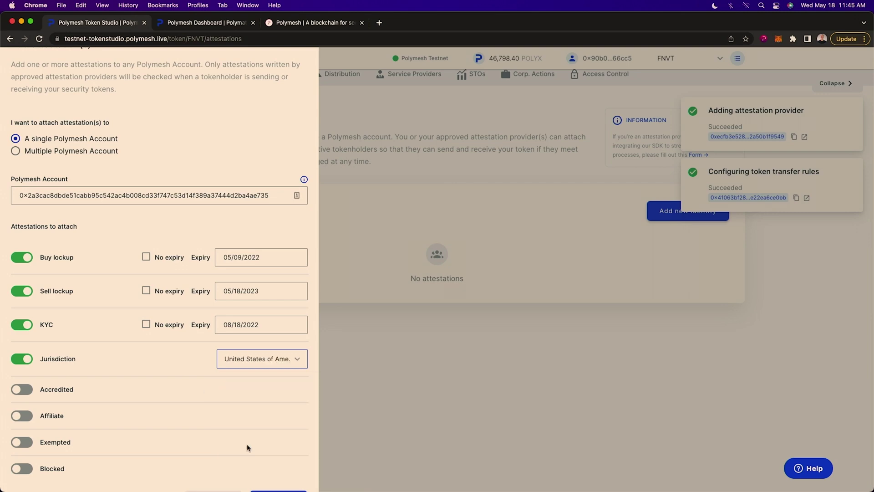
{"action": "left_click", "coordinate": [23, 388]}
{"action": "scroll", "coordinate": [122, 404], "scroll_direction": "down", "scroll_amount": 1}
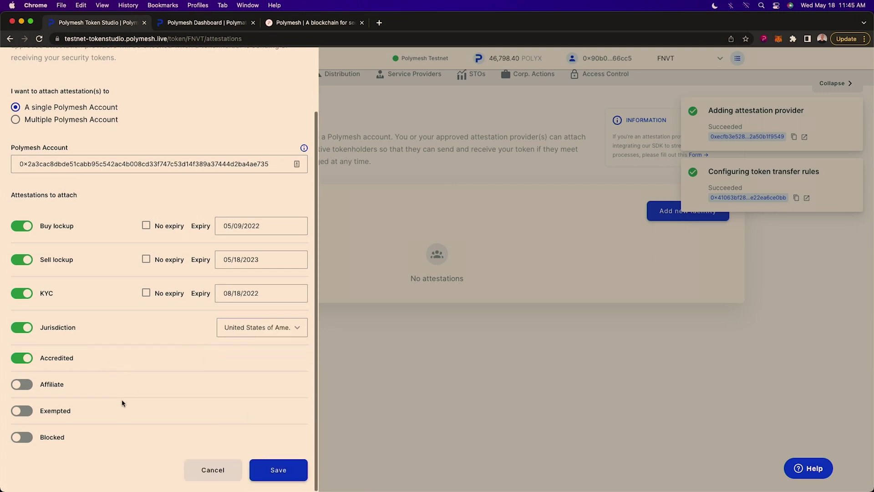
- Save and confirm the attestations for the Polymesh Account, sign the transaction in the wallet, and collapse the transaction notifications
{"action": "left_click", "coordinate": [277, 469]}
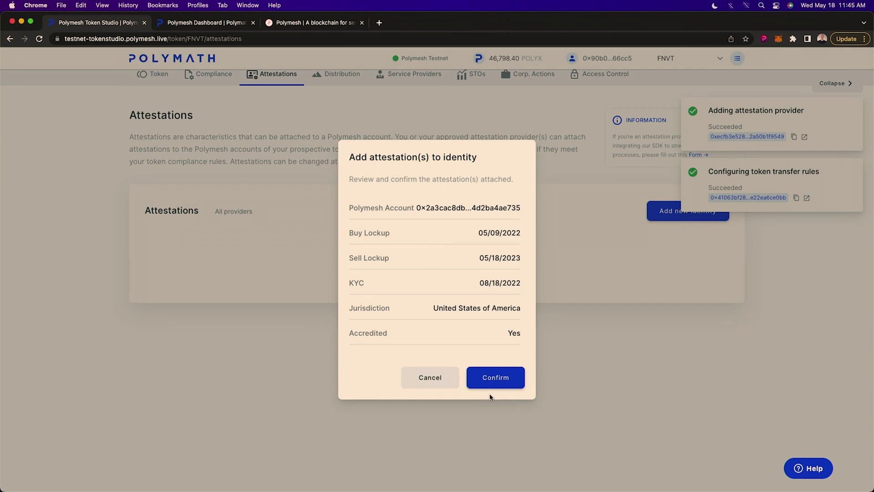
{"action": "left_click", "coordinate": [497, 381]}
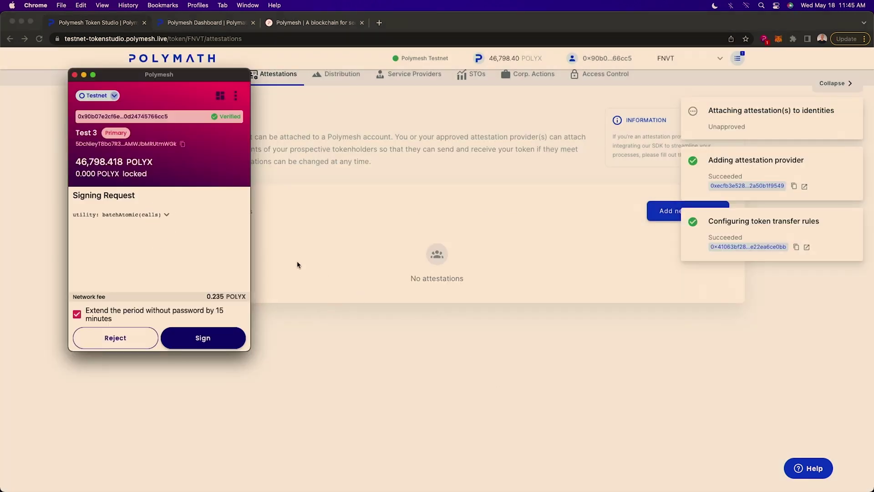
{"action": "left_click", "coordinate": [224, 338]}
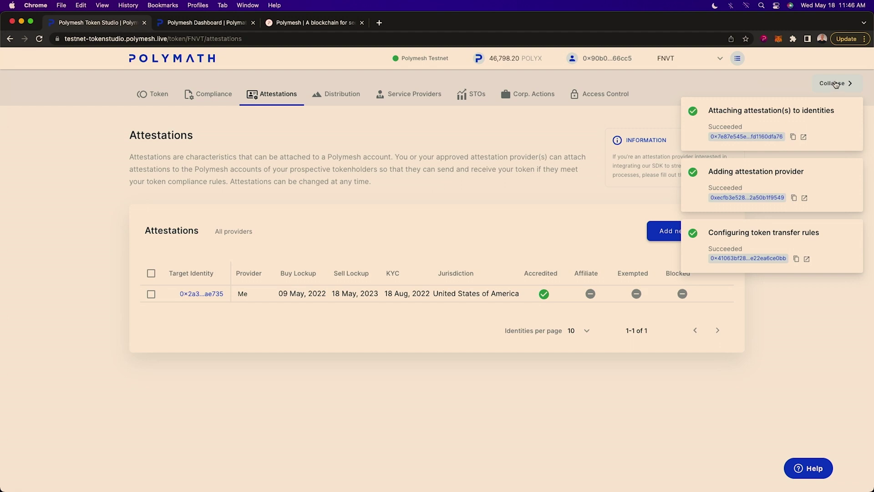
{"action": "left_click", "coordinate": [836, 84]}
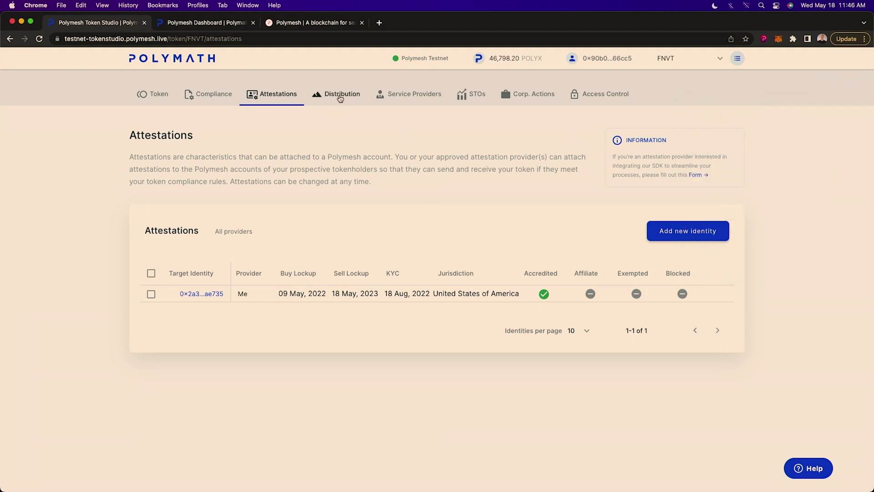
- Mint 10,000 FNVT to the Distribution Agent, sign the transaction in the wallet, and reload the Distribution page
{"action": "left_click", "coordinate": [339, 97]}
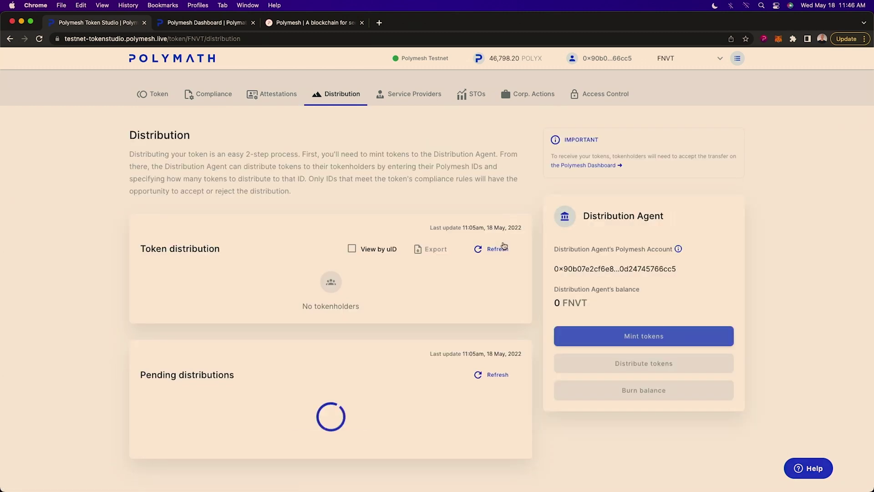
{"action": "left_click", "coordinate": [593, 331]}
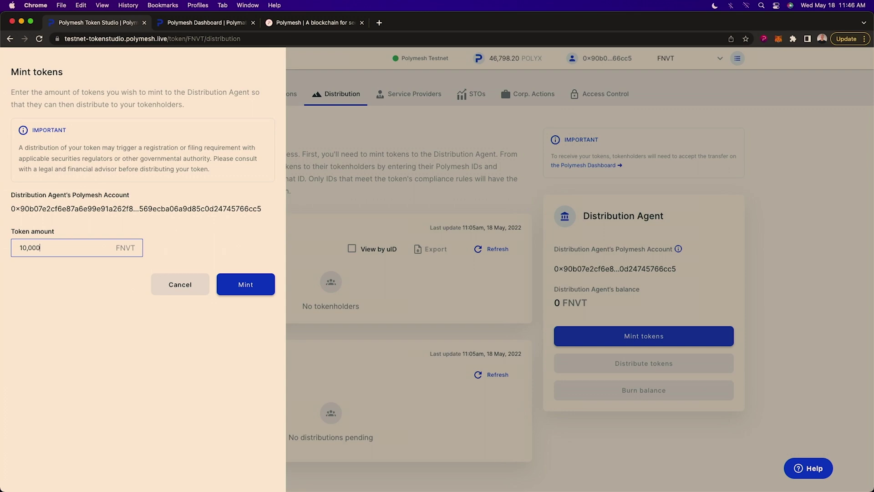
{"action": "left_click", "coordinate": [250, 286]}
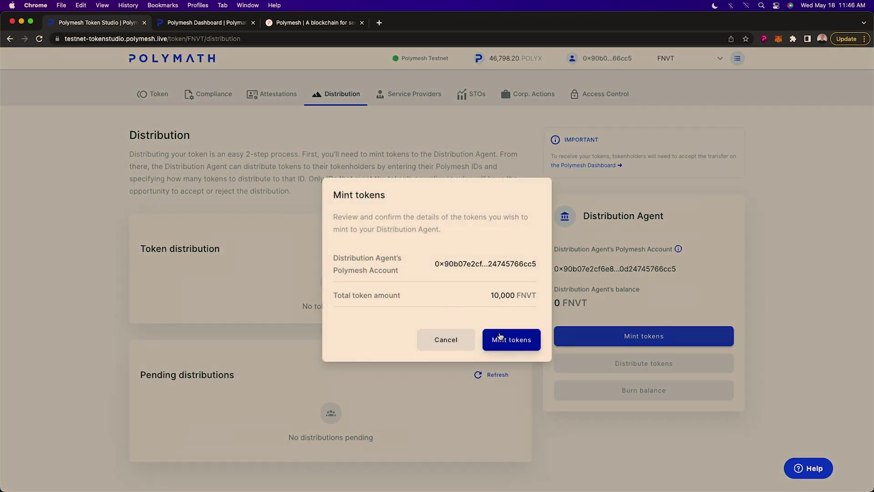
{"action": "left_click", "coordinate": [500, 335]}
{"action": "left_click", "coordinate": [207, 341]}
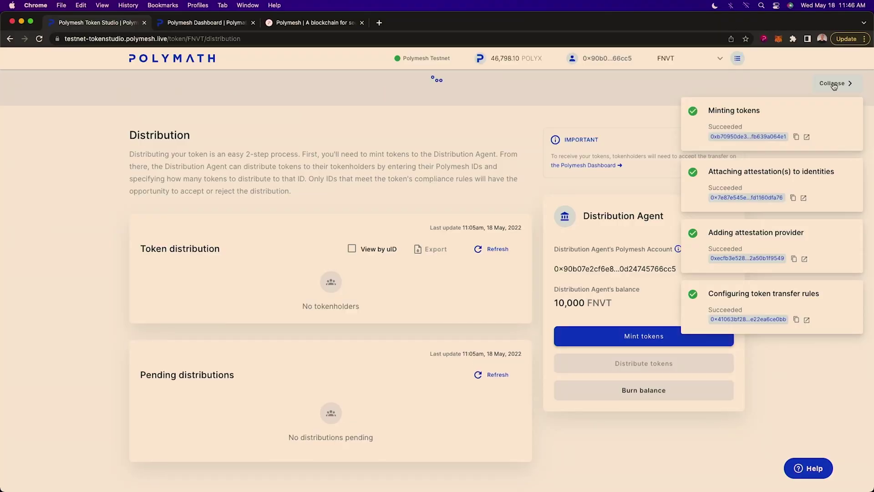
{"action": "left_click", "coordinate": [833, 84]}
{"action": "left_click", "coordinate": [39, 43]}
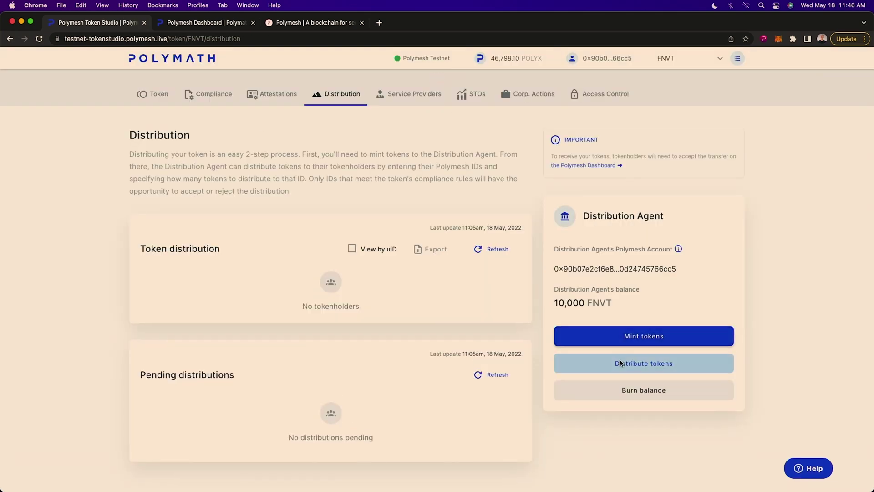
- Fill in a token distribution for the Q2 event with the prospective tokenholder's Polymesh Account and an amount of 2,022 FNVT
{"action": "left_click", "coordinate": [620, 362]}
{"action": "left_click", "coordinate": [41, 257]}
{"action": "left_click", "coordinate": [33, 338]}
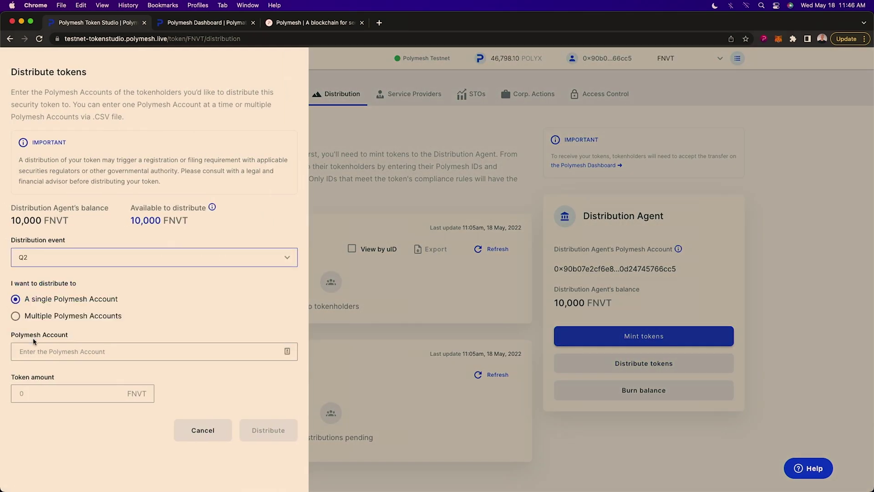
{"action": "left_click", "coordinate": [77, 351]}
{"action": "key", "text": "super+v"}
{"action": "left_click", "coordinate": [58, 385]}
{"action": "type", "text": "2022"}
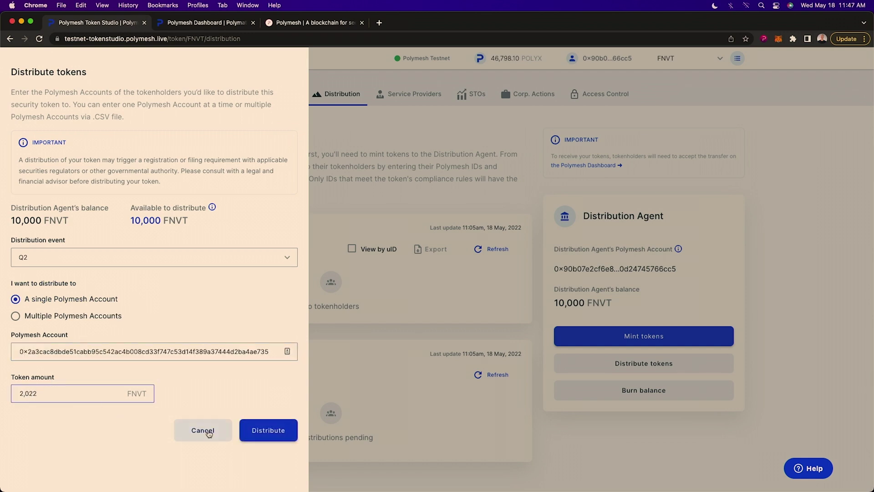
- Submit and confirm the Q2 token distribution, and sign its settlement instruction in the wallet
{"action": "left_click", "coordinate": [270, 432]}
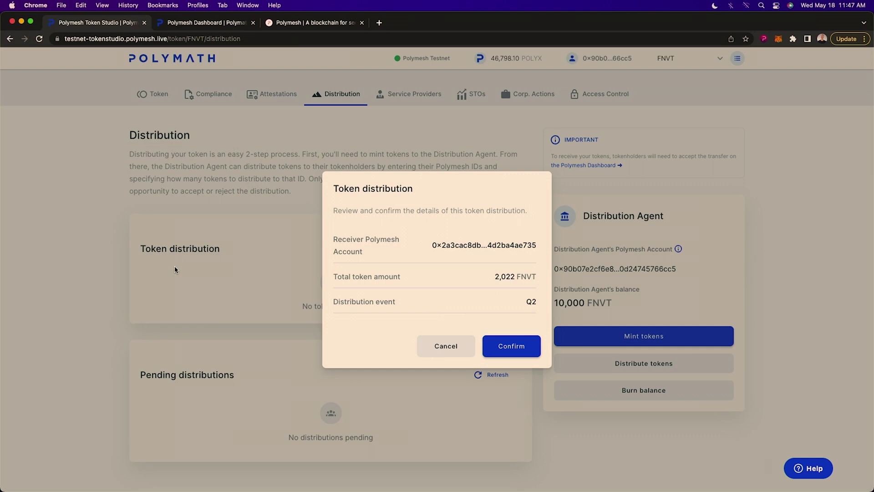
{"action": "left_click", "coordinate": [509, 346]}
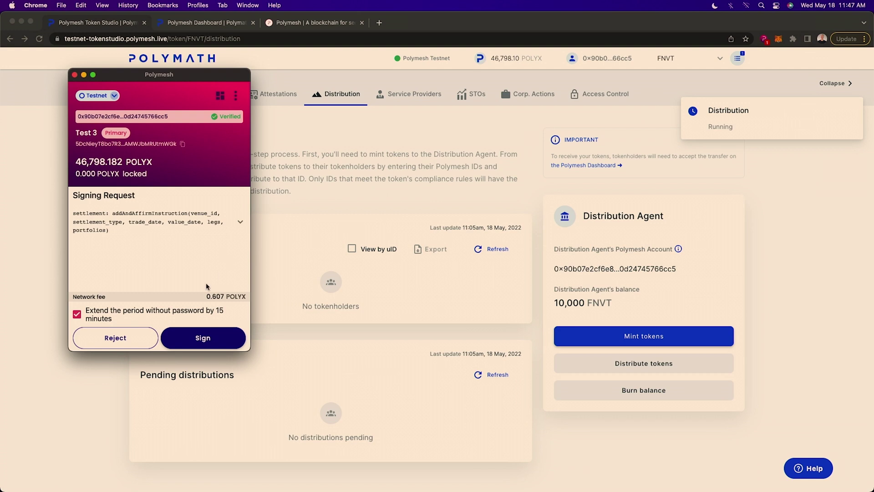
{"action": "left_click", "coordinate": [198, 338]}
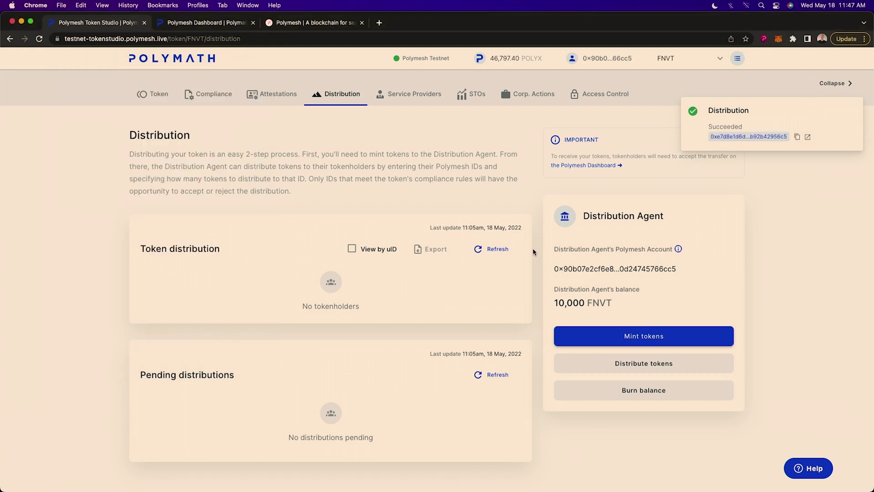
- Switch to the Polymesh Dashboard and make the Test 8 account the active wallet account
{"action": "left_click", "coordinate": [205, 23]}
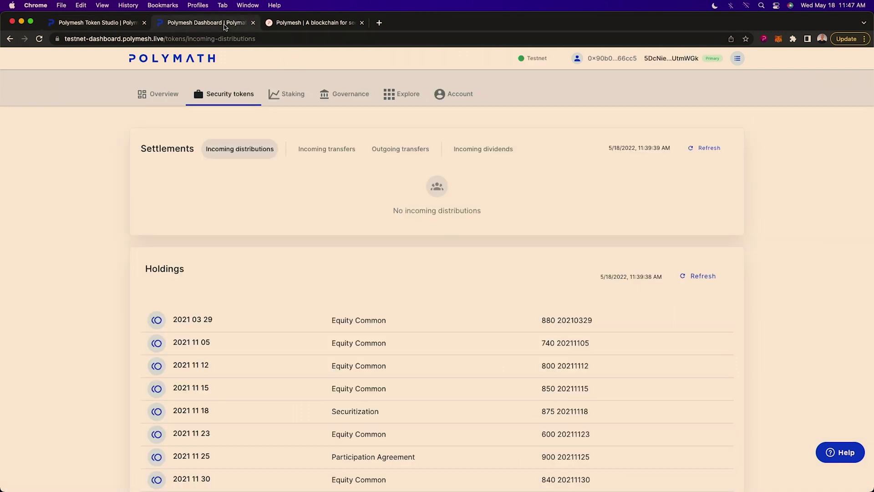
{"action": "left_click", "coordinate": [764, 40]}
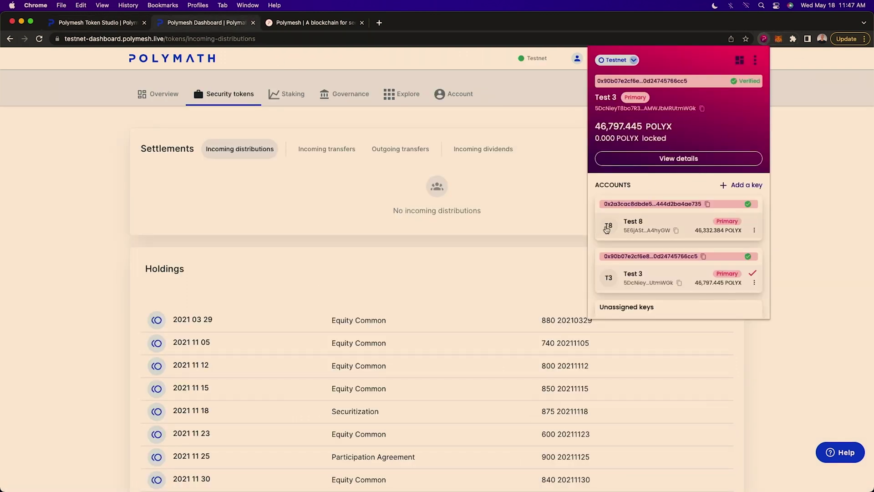
{"action": "left_click", "coordinate": [631, 226]}
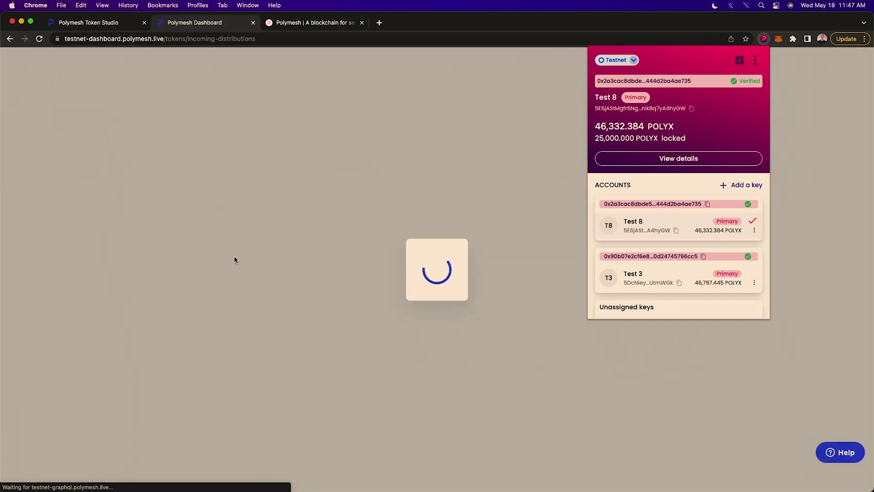